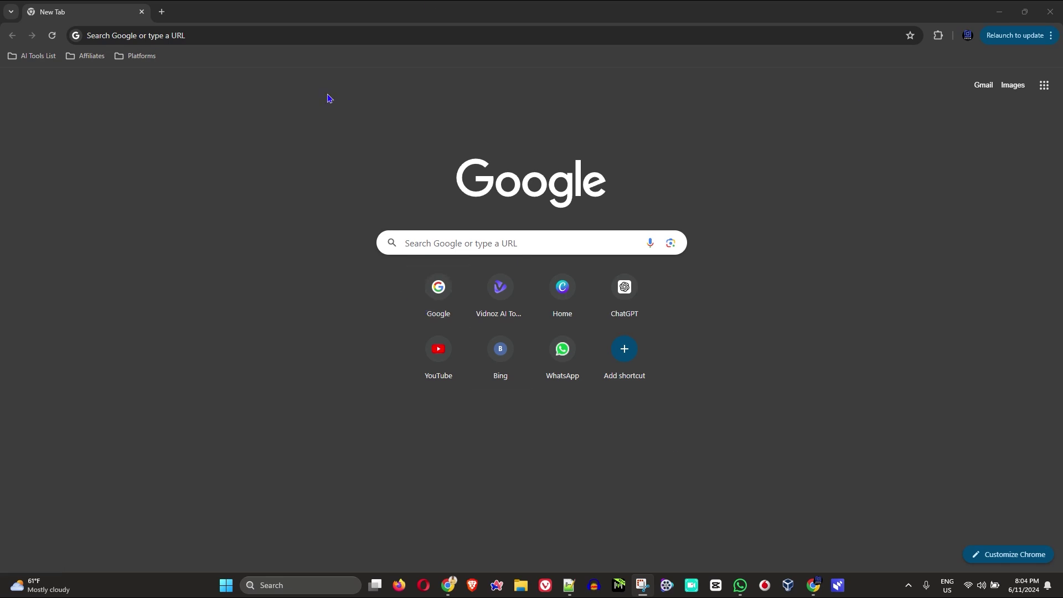
# Search for 'rufus download' and check the PC's system type in System Information
pyautogui.press('Return')
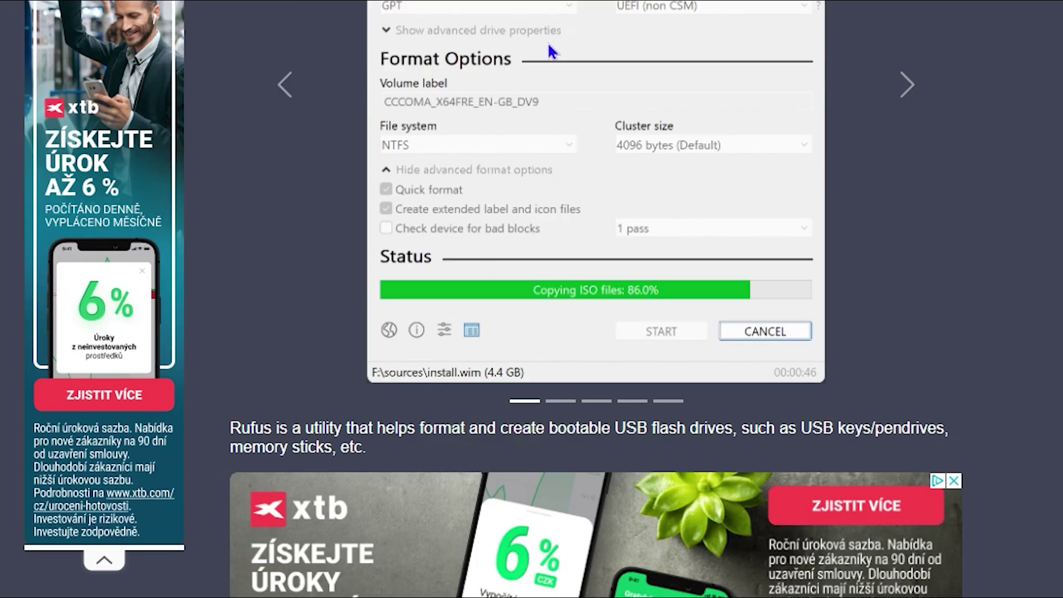
pyautogui.scroll(-10, 783, 106)
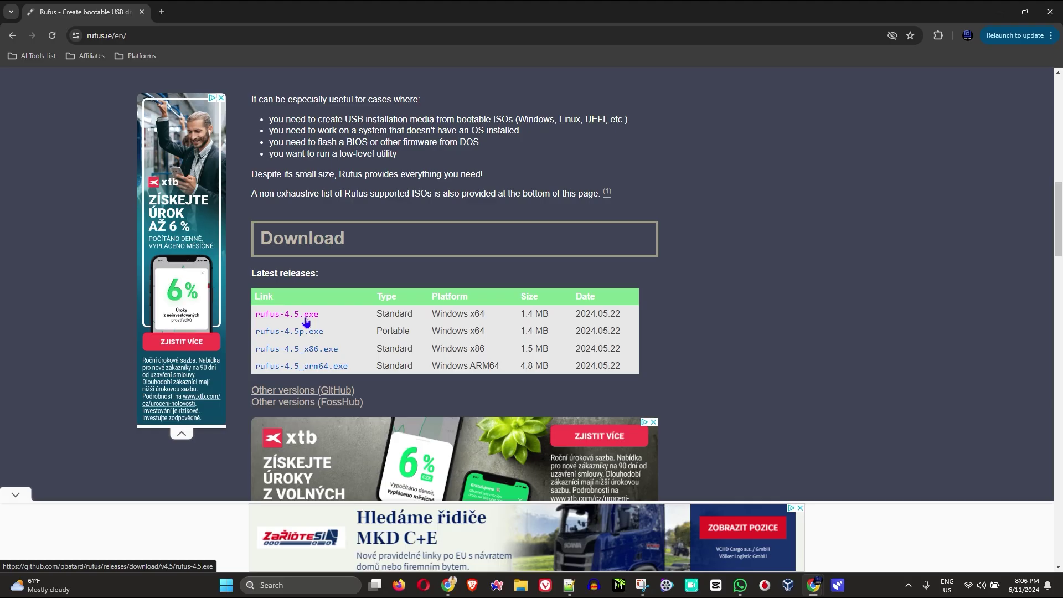
pyautogui.press('super')
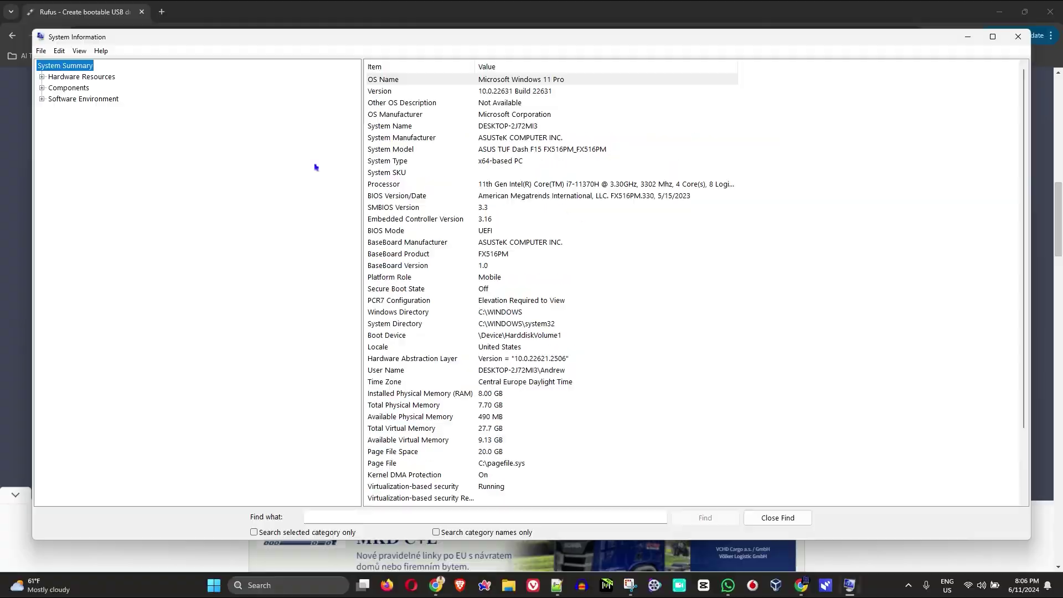
pyautogui.click(401, 260)
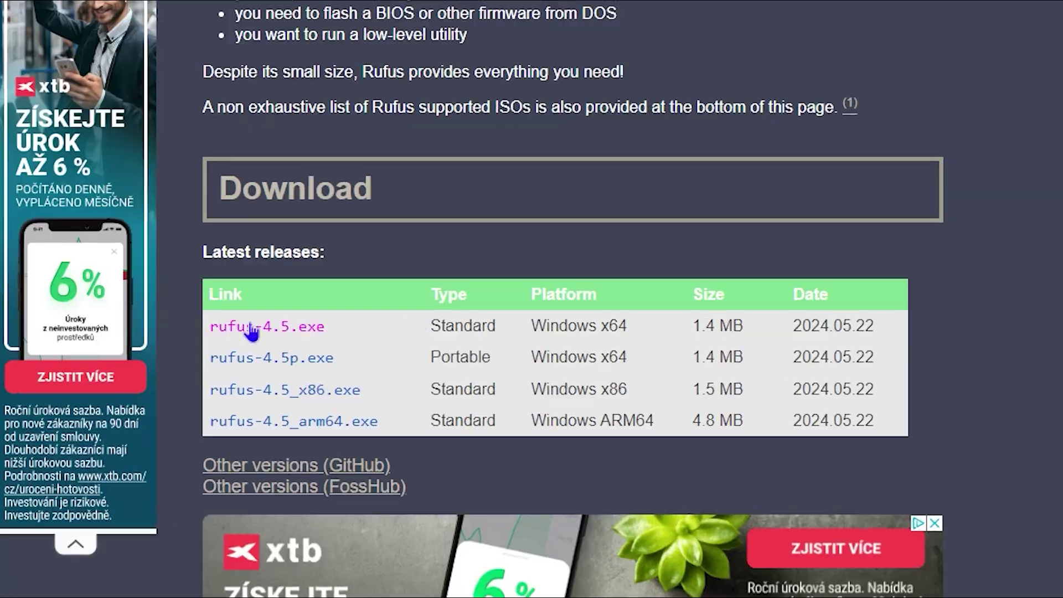
# Download rufus-4.5.exe and review Rufus's boot selection choices
pyautogui.click(250, 334)
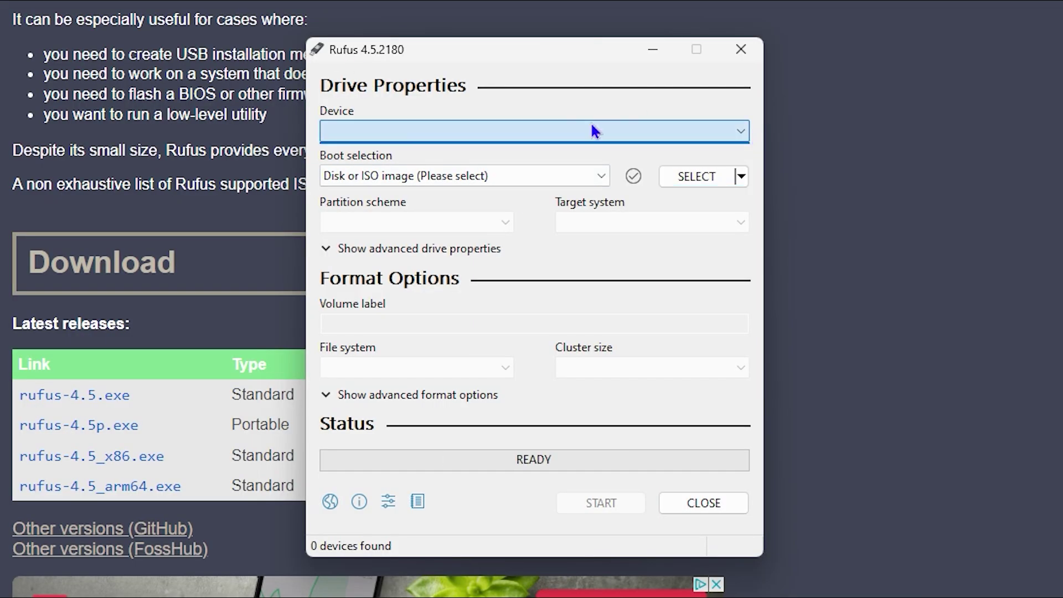
pyautogui.click(381, 183)
pyautogui.click(741, 177)
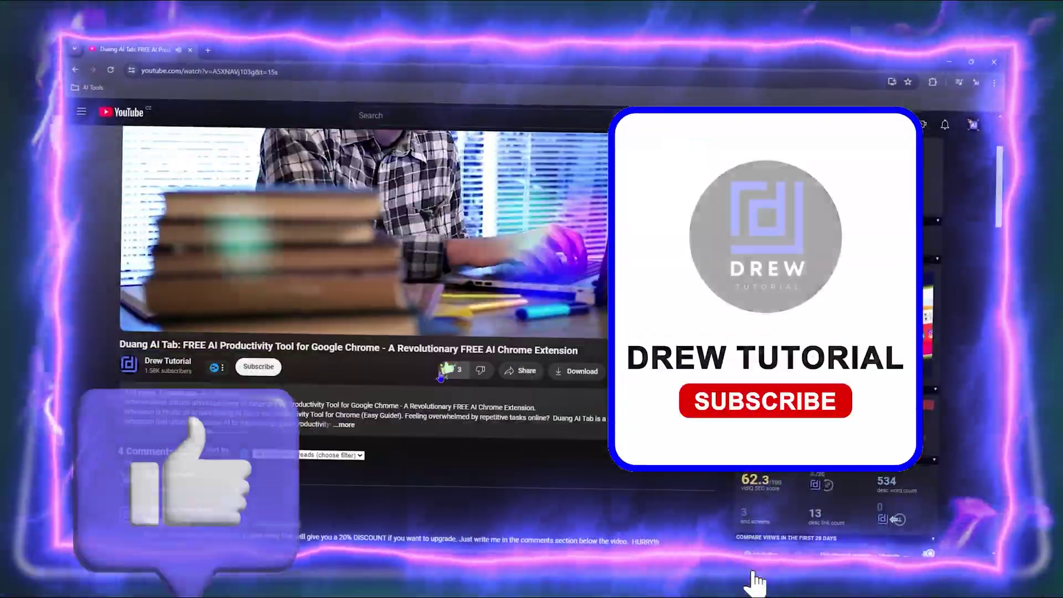
# Subscribe to the tutorial channel and scroll through its video listings
pyautogui.click(271, 495)
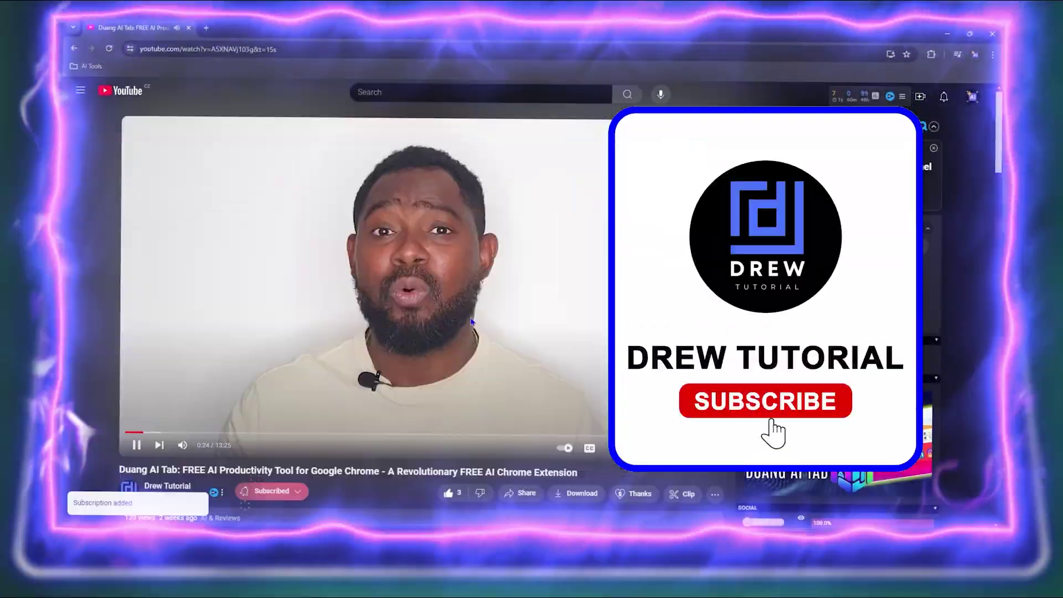
pyautogui.scroll(-3, 173, 348)
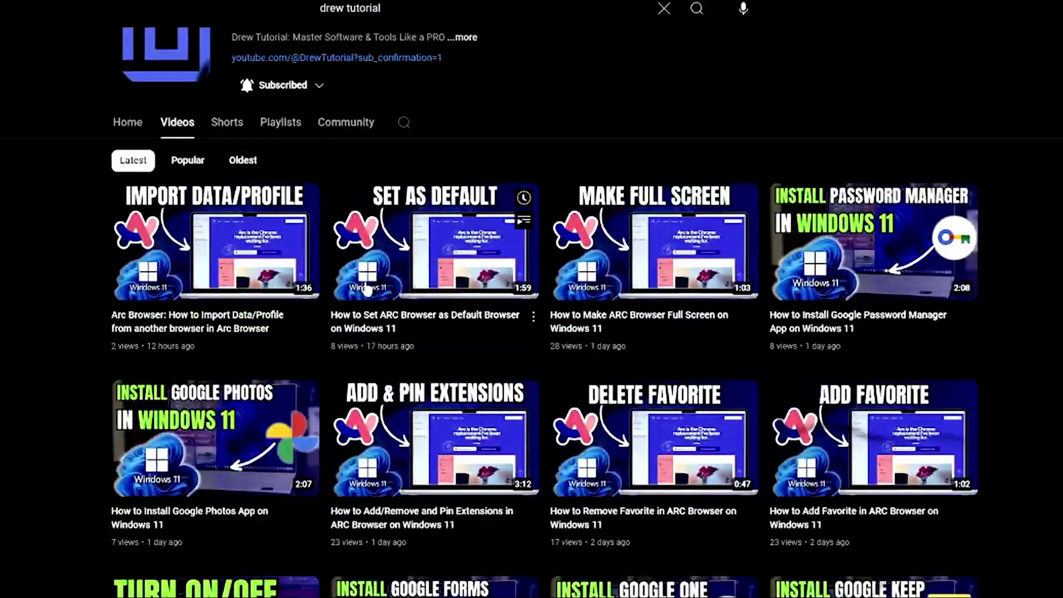
pyautogui.scroll(-15, 365, 288)
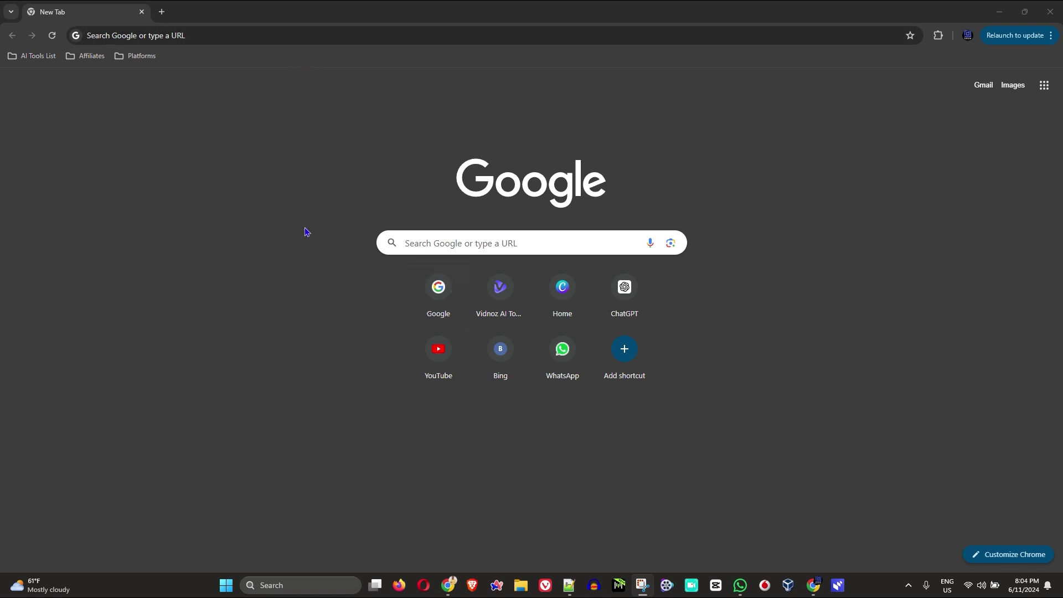
# Search Google for 'rufus download' by accepting the autocomplete suggestion for 'rufus'
pyautogui.click(564, 233)
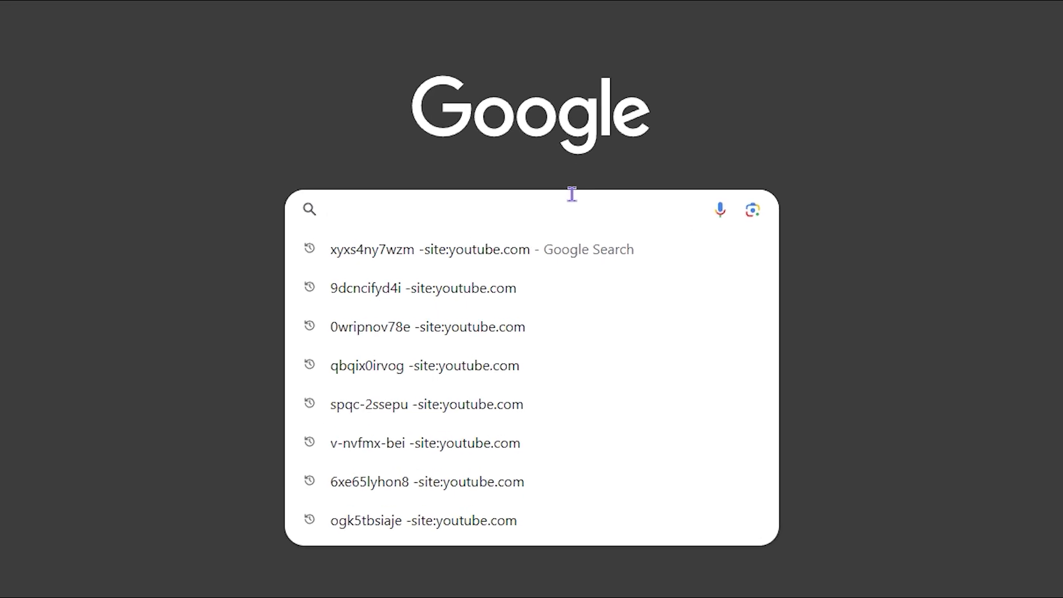
pyautogui.write('rufus')
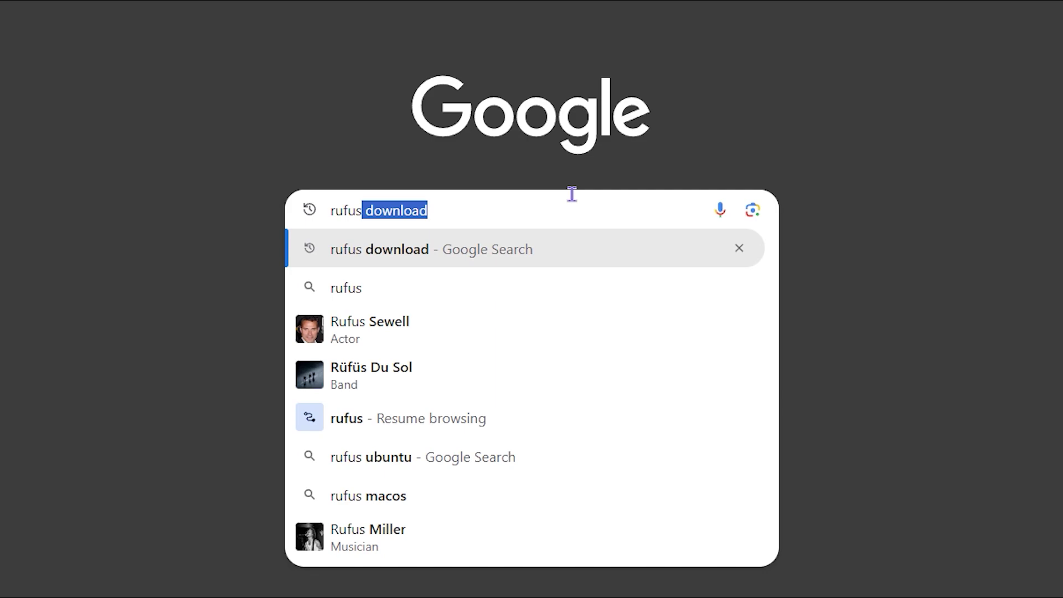
pyautogui.press('Right')
pyautogui.press('Return')
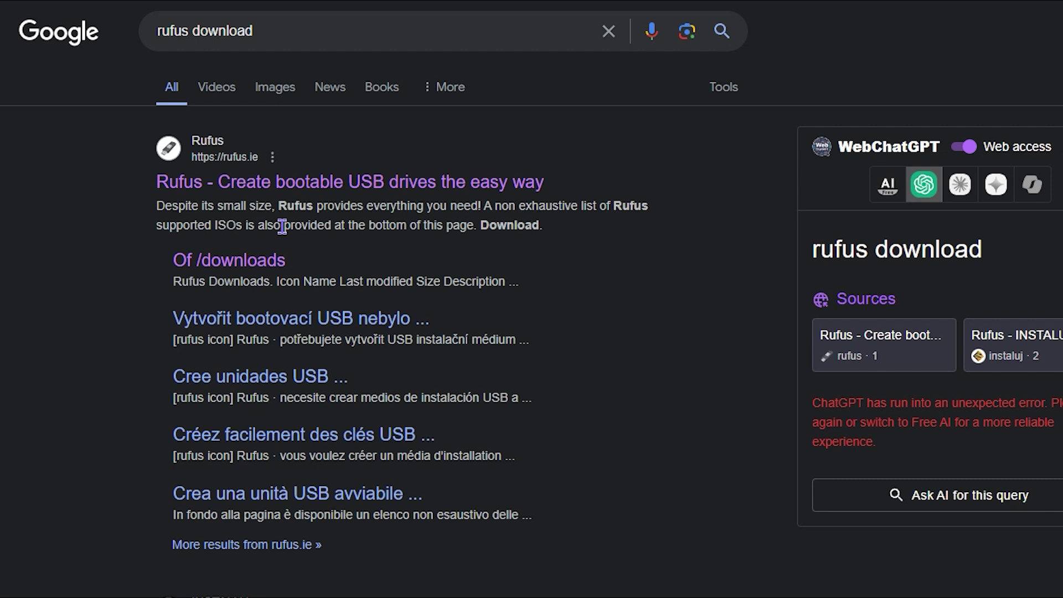
# Open the rufus.ie result and scroll to the Download table to the rufus-4.5.exe entry
pyautogui.click(257, 188)
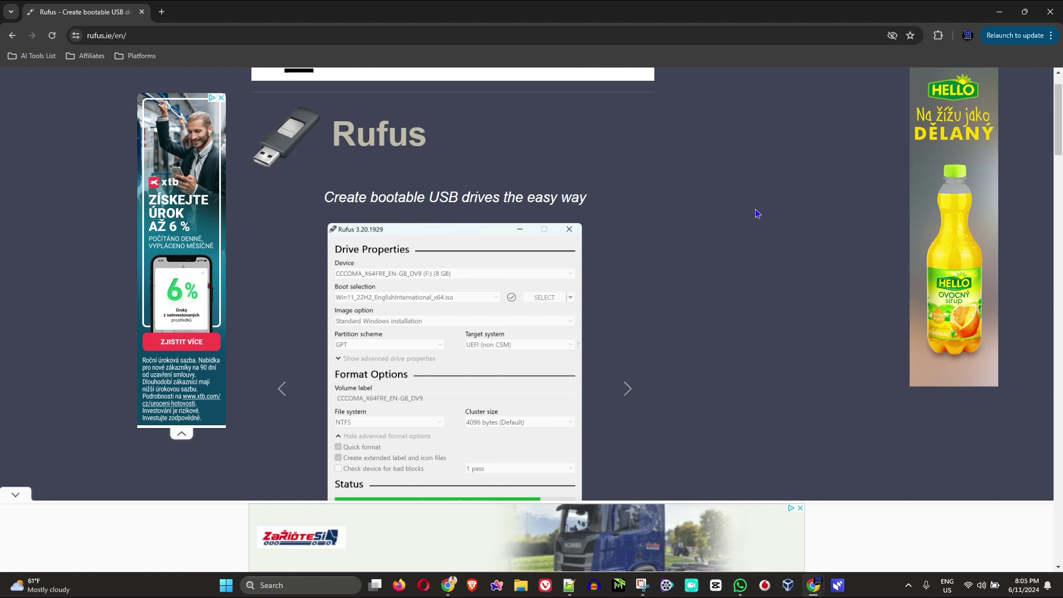
pyautogui.scroll(-1, 757, 210)
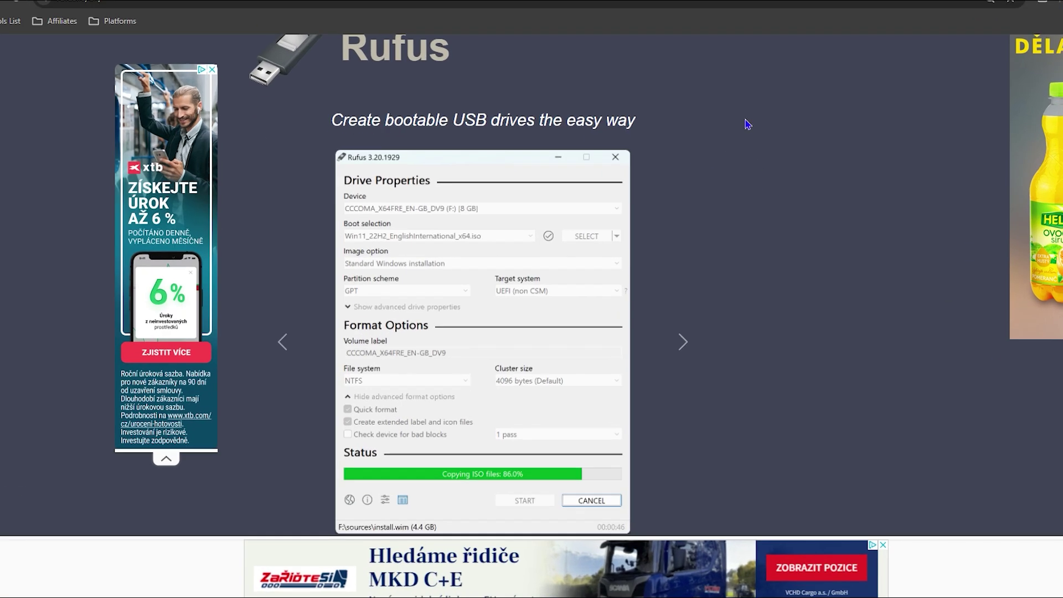
pyautogui.scroll(-3, 450, 125)
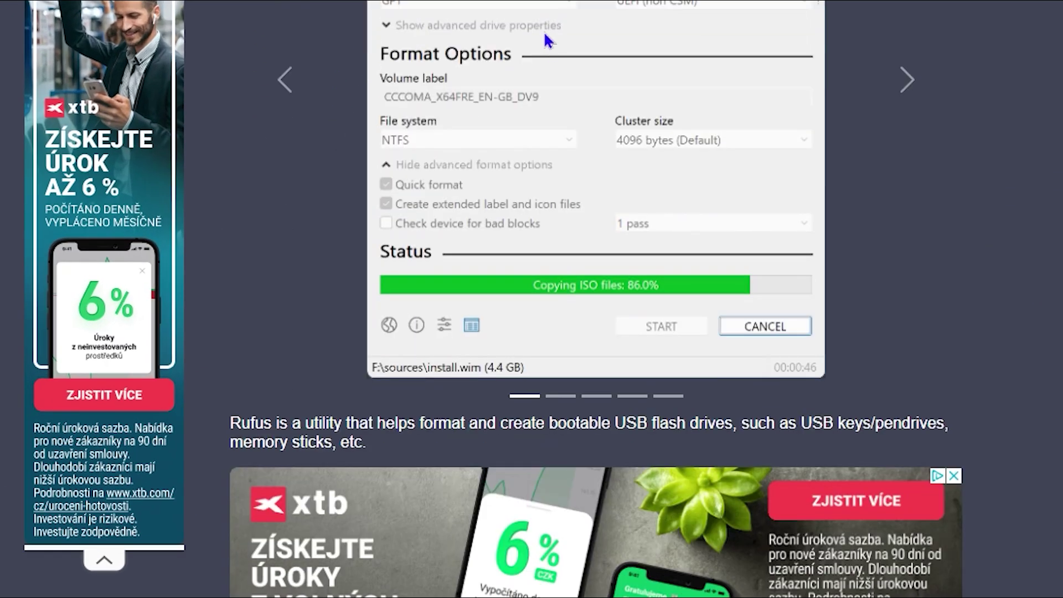
pyautogui.scroll(-6, 544, 31)
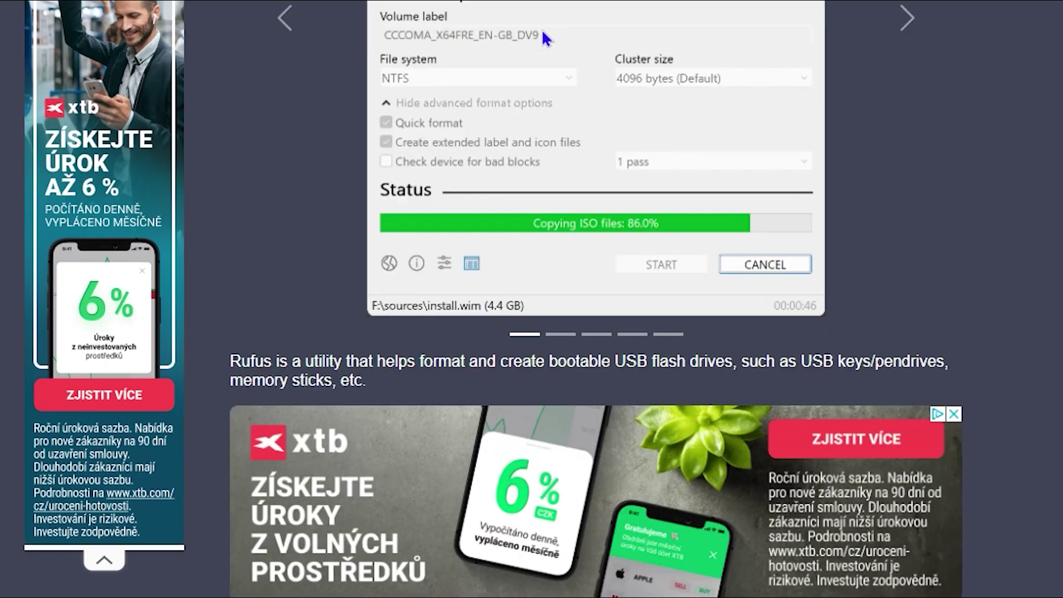
pyautogui.scroll(9, 534, 60)
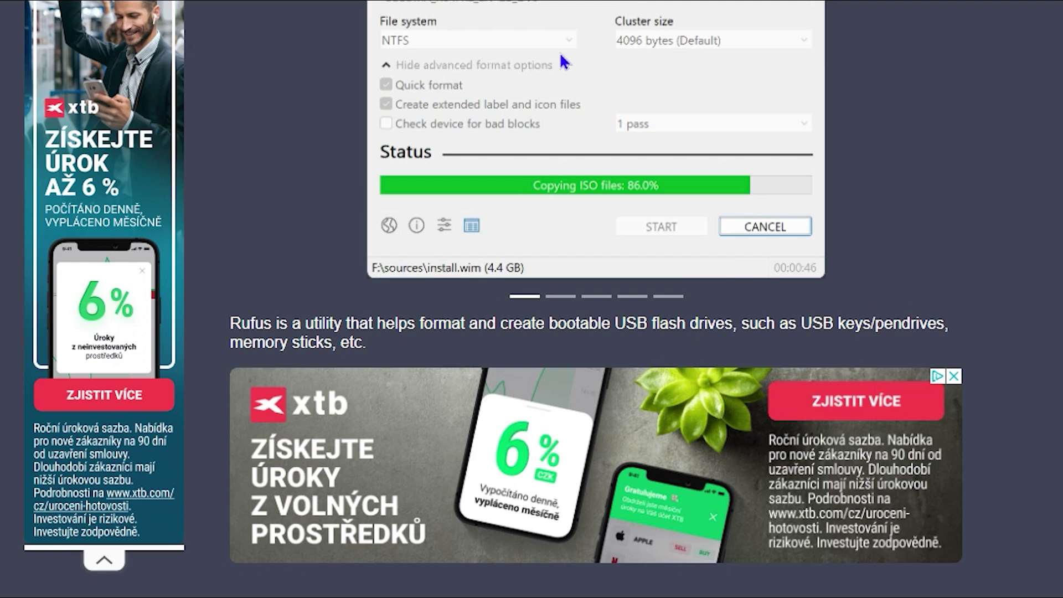
pyautogui.scroll(-8, 621, 121)
pyautogui.scroll(-6, 764, 100)
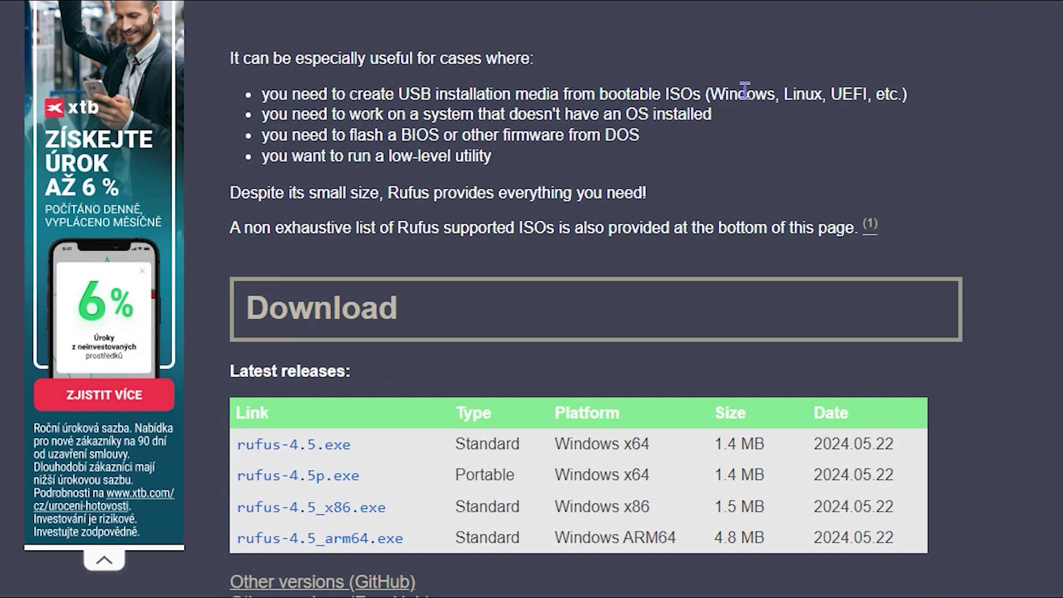
pyautogui.scroll(-2, 490, 56)
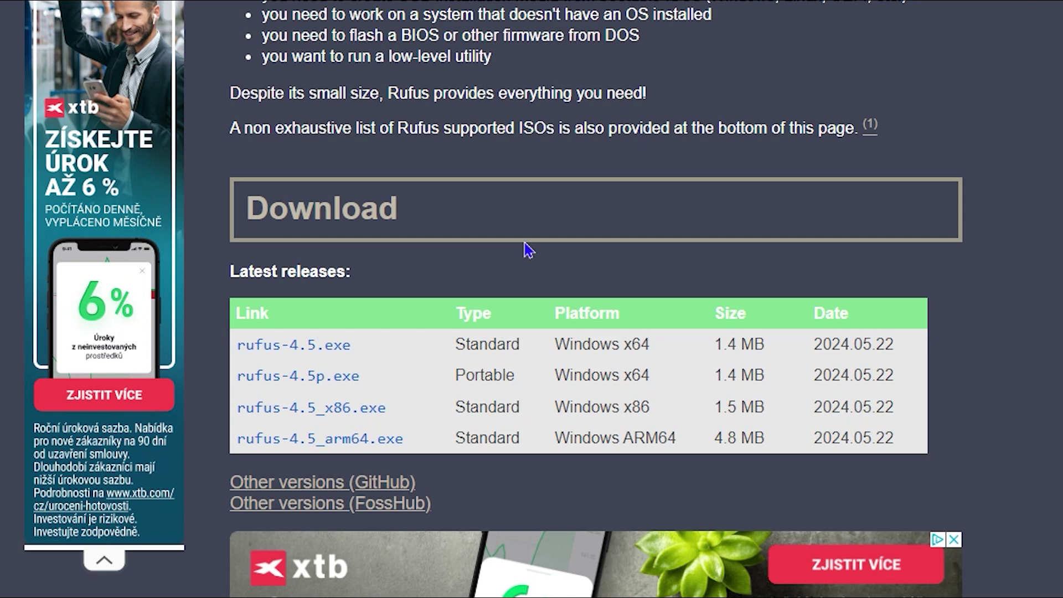
pyautogui.click(317, 353)
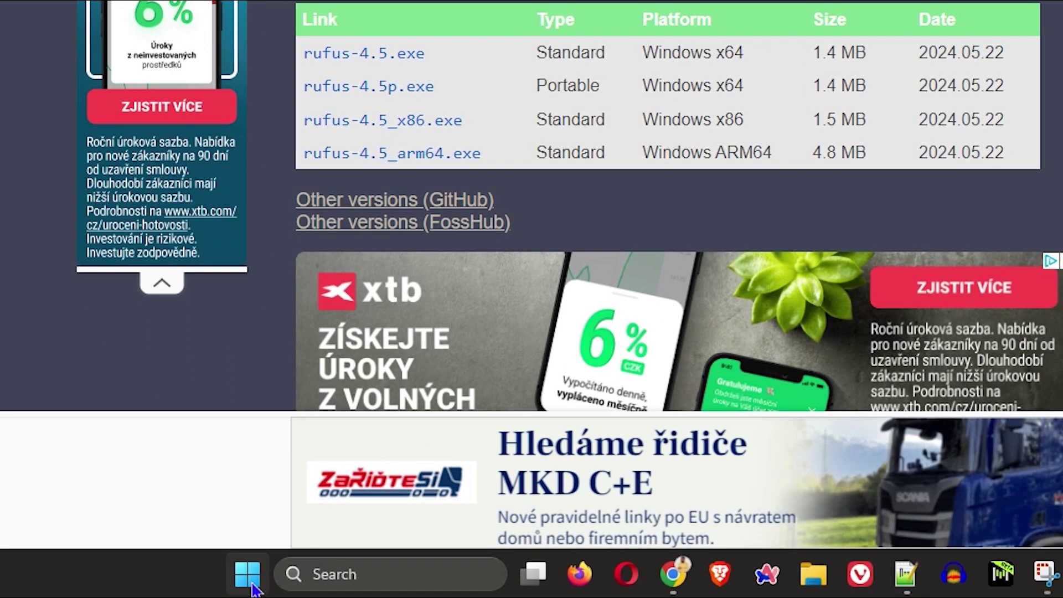
# Launch System Information via a Start search for 'sys' and confirm System Type is x64-based PC
pyautogui.click(249, 582)
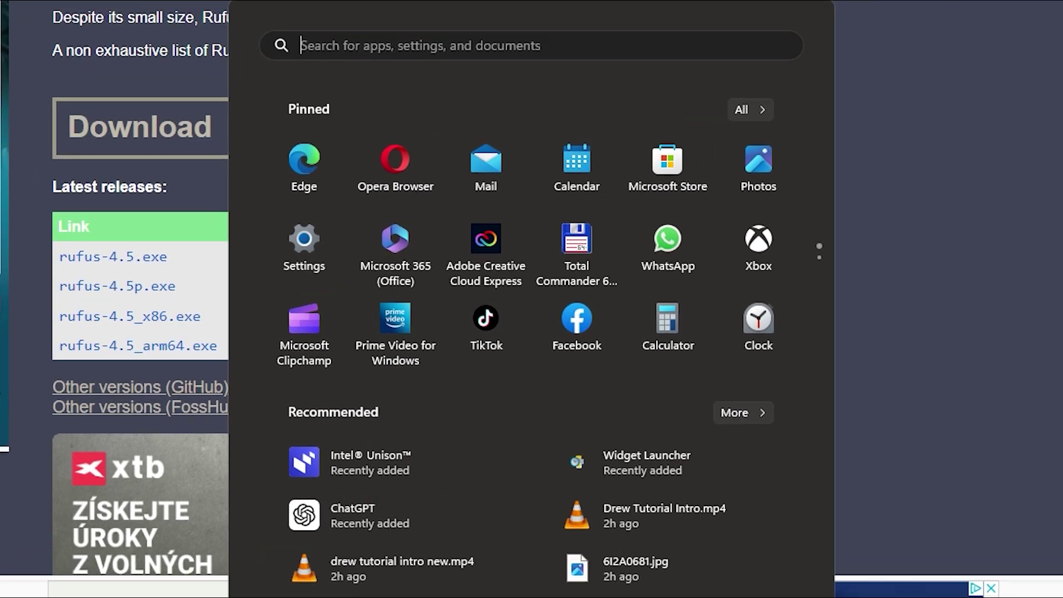
pyautogui.write('system Information')
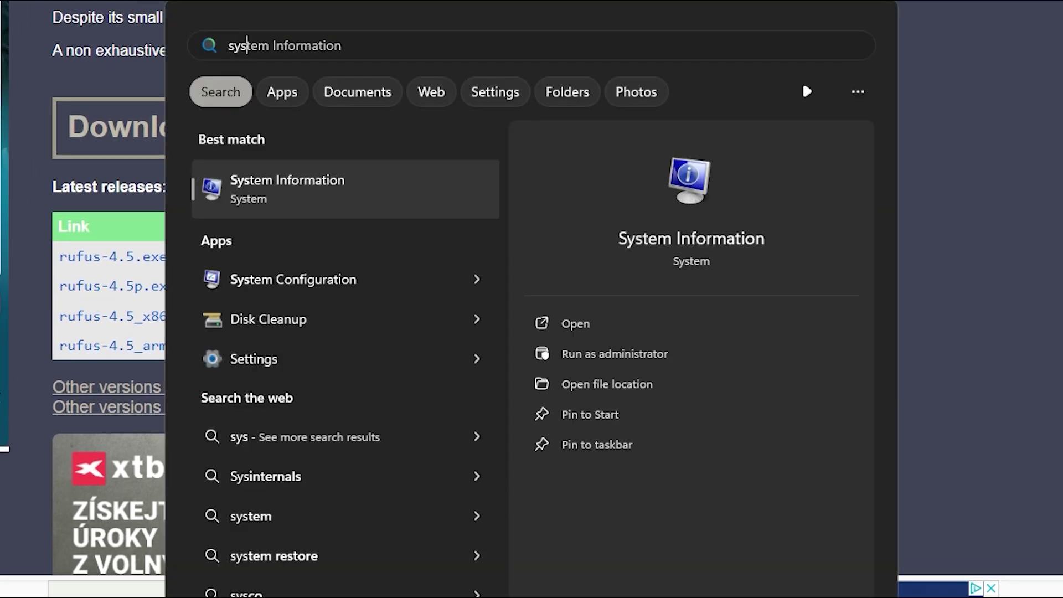
pyautogui.click(306, 183)
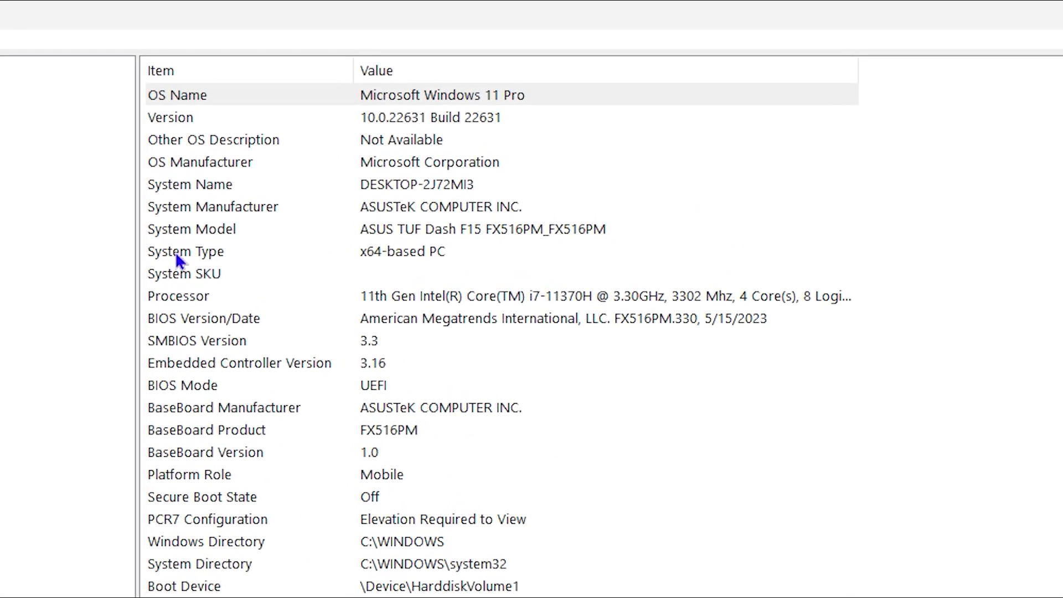
pyautogui.click(386, 162)
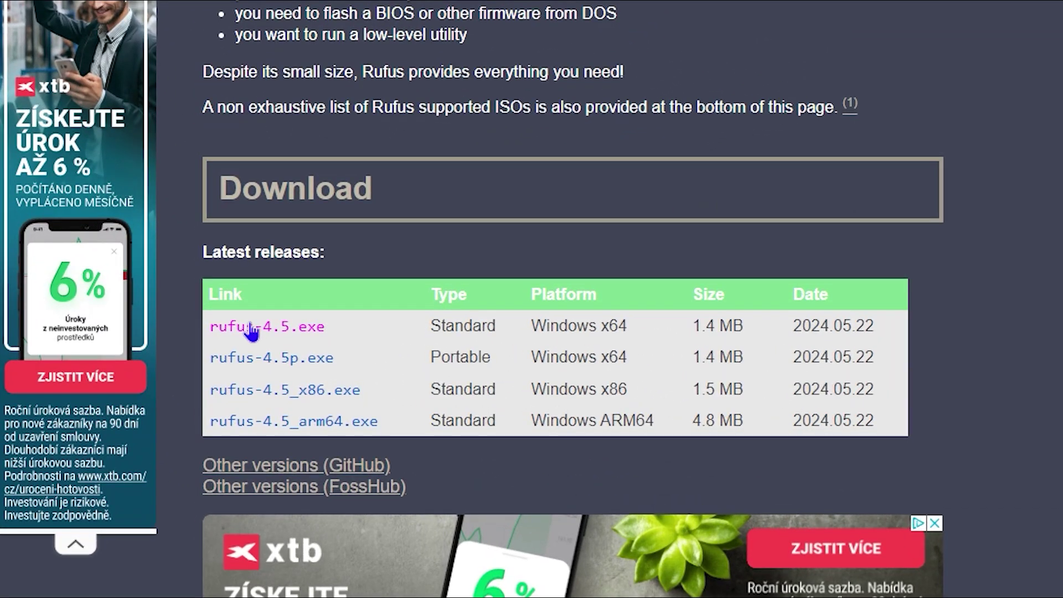
# Download the x64 rufus-4.5.exe, dismiss the ad, and run it from Chrome's downloads list
pyautogui.click(252, 332)
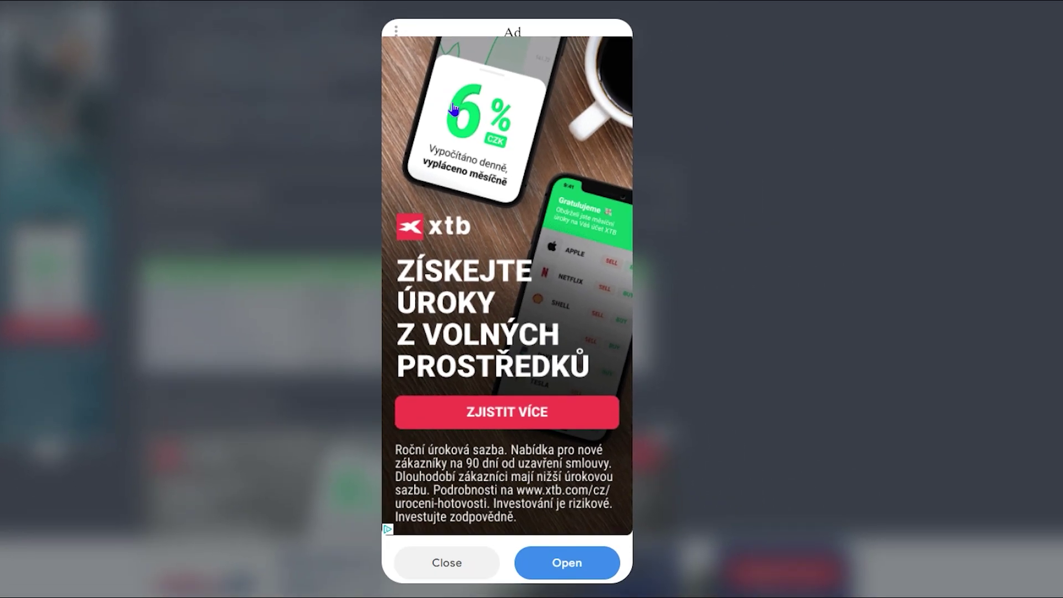
pyautogui.click(437, 569)
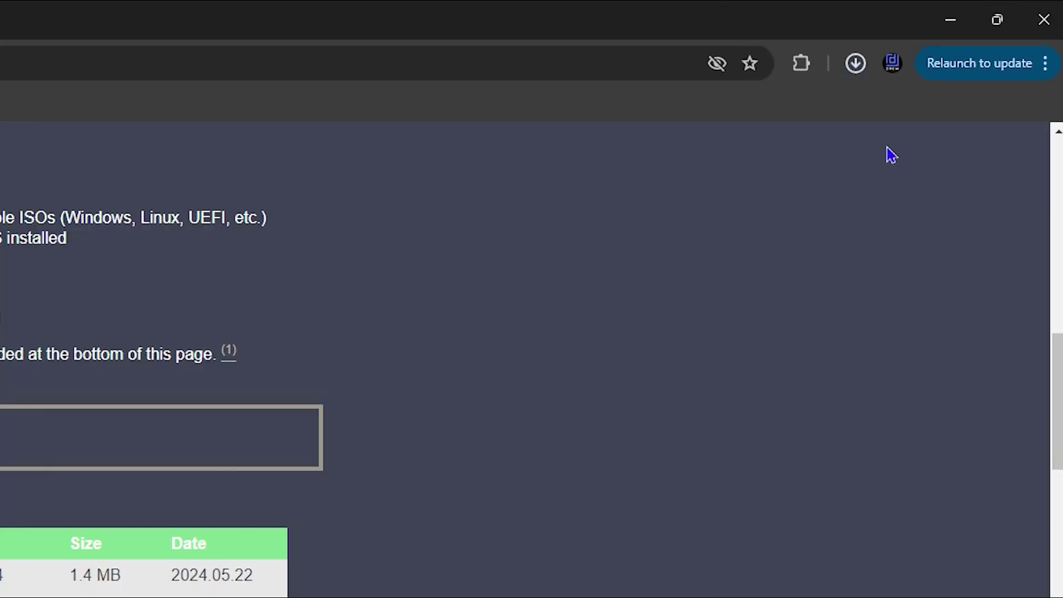
pyautogui.click(858, 66)
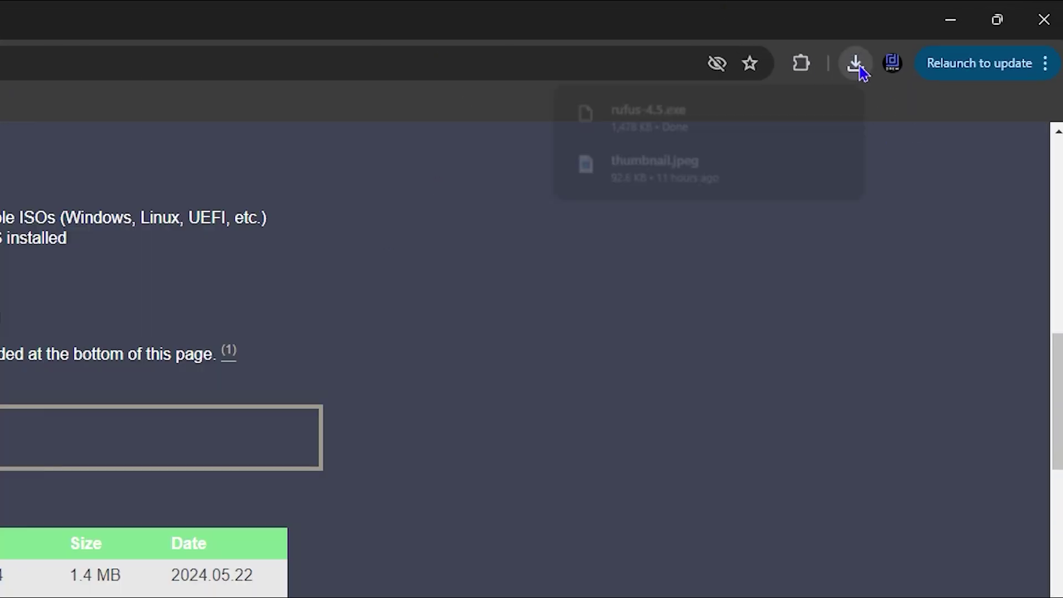
pyautogui.click(667, 119)
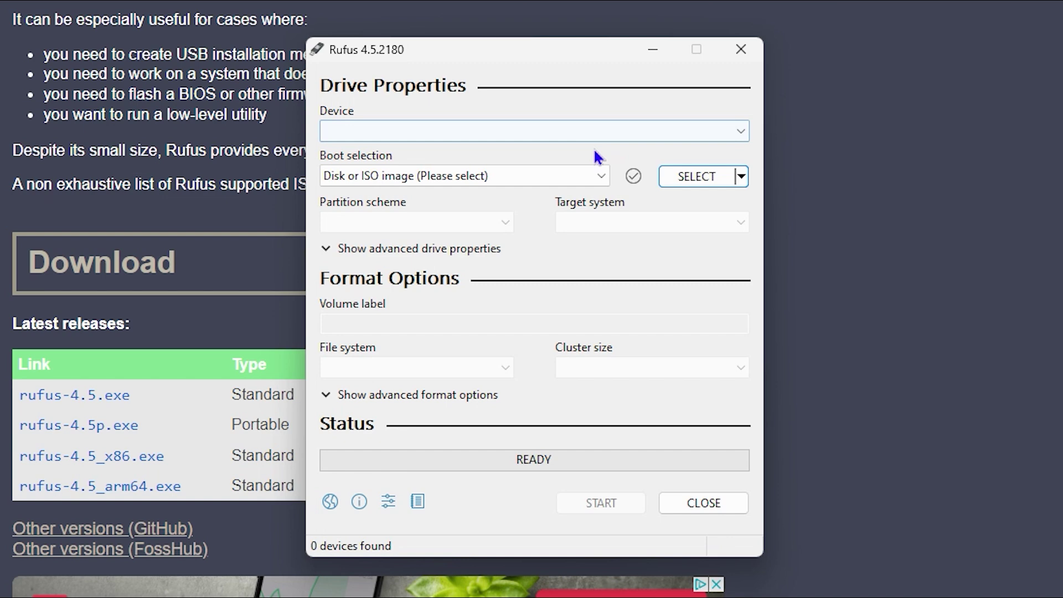
pyautogui.click(741, 139)
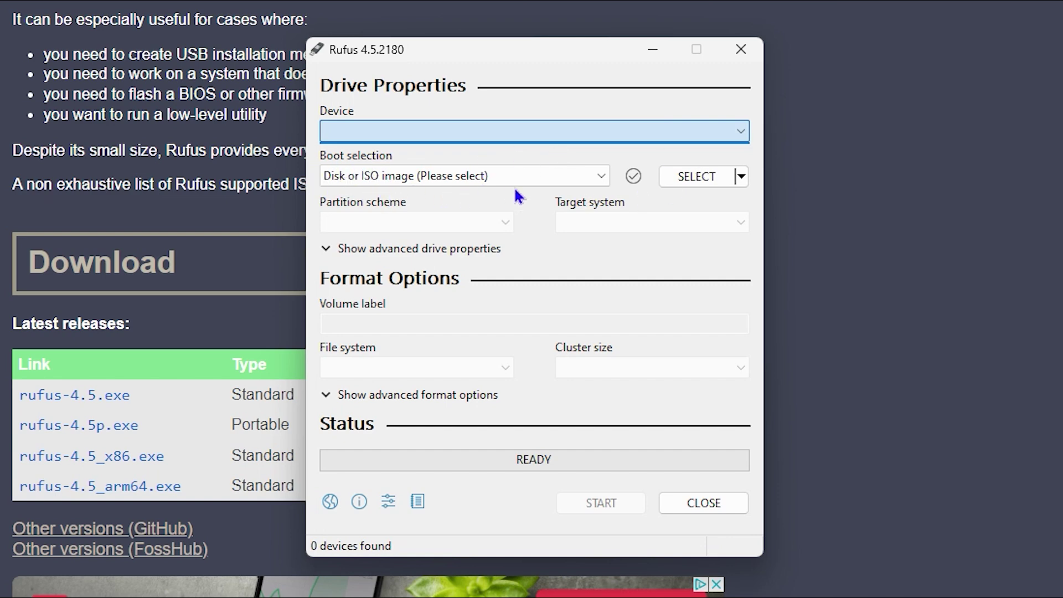
pyautogui.click(582, 179)
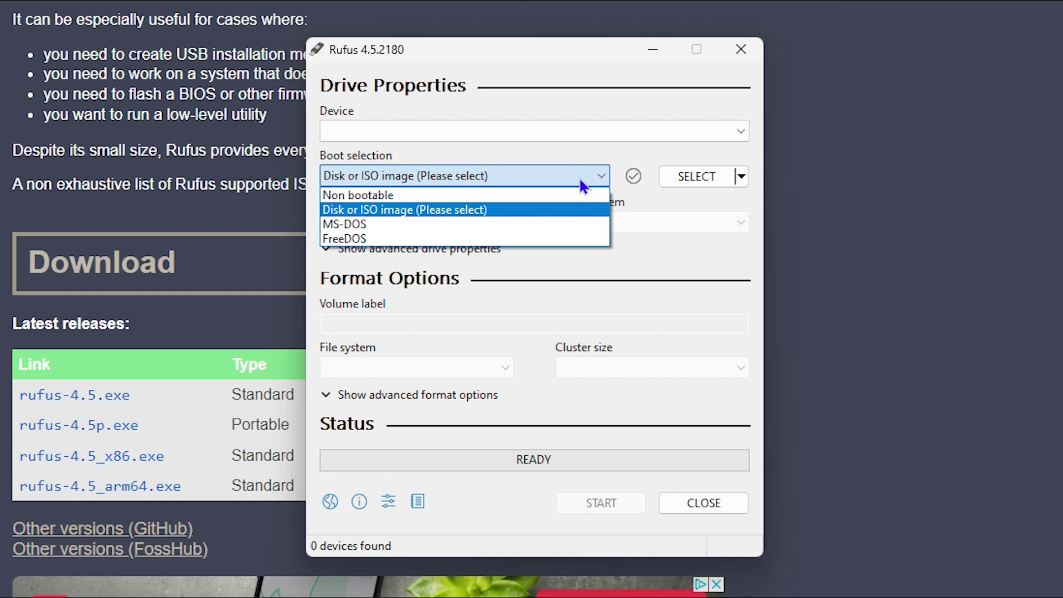
pyautogui.click(651, 237)
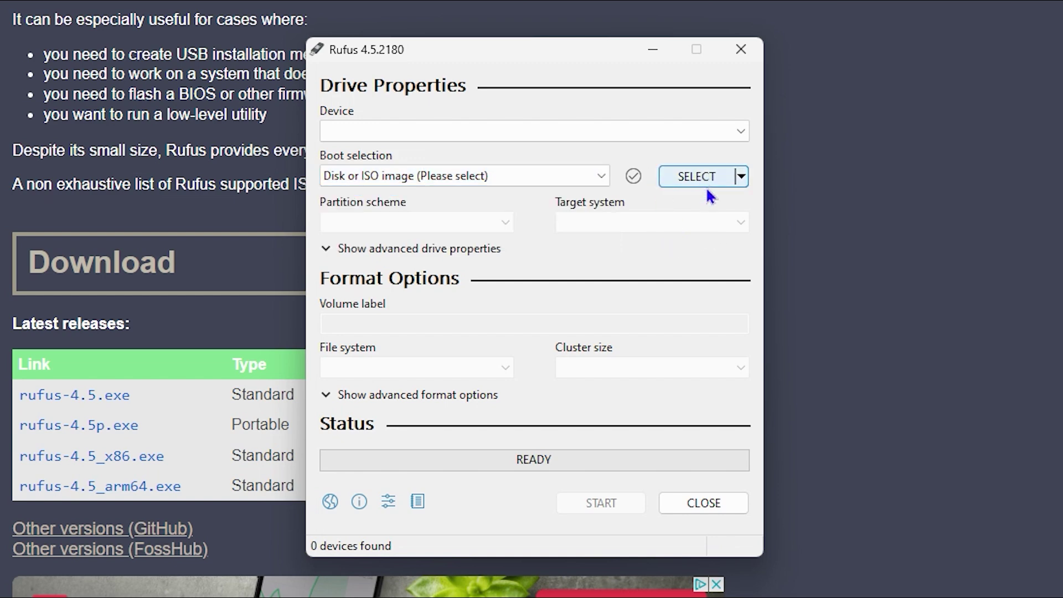
pyautogui.click(742, 177)
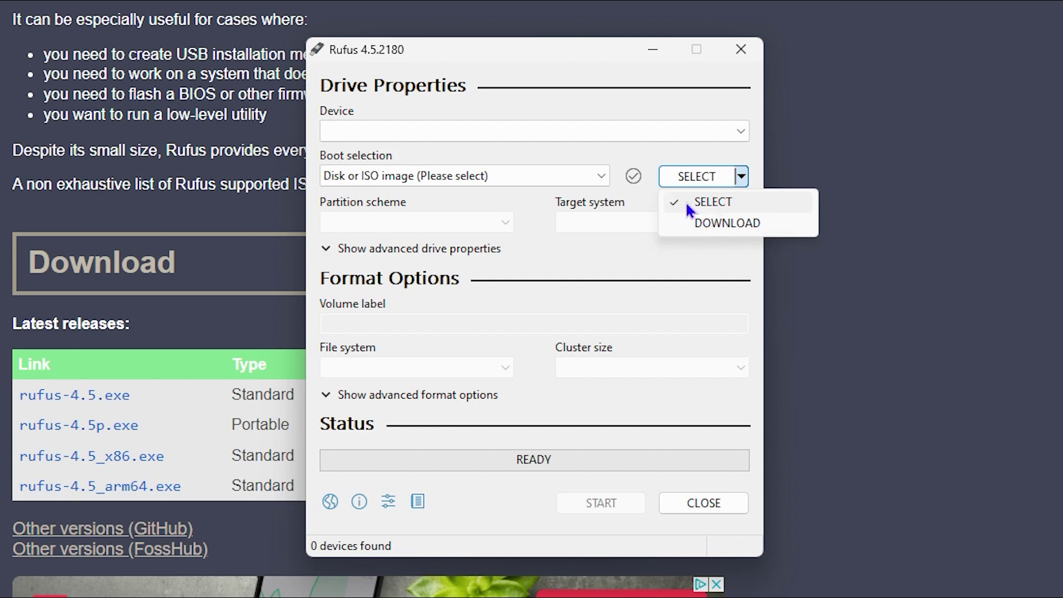
pyautogui.click(689, 305)
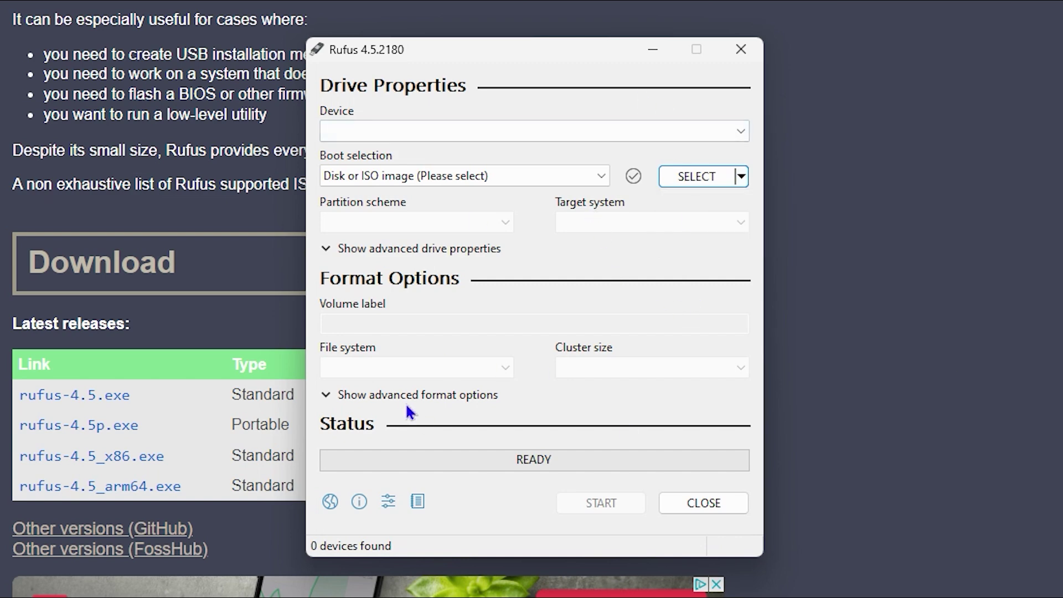